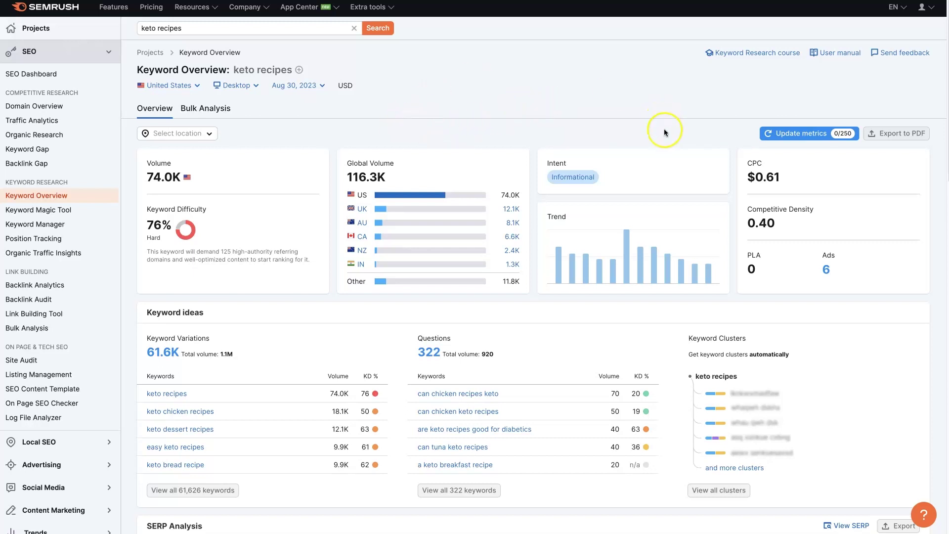
scroll(664, 132, down, 3)
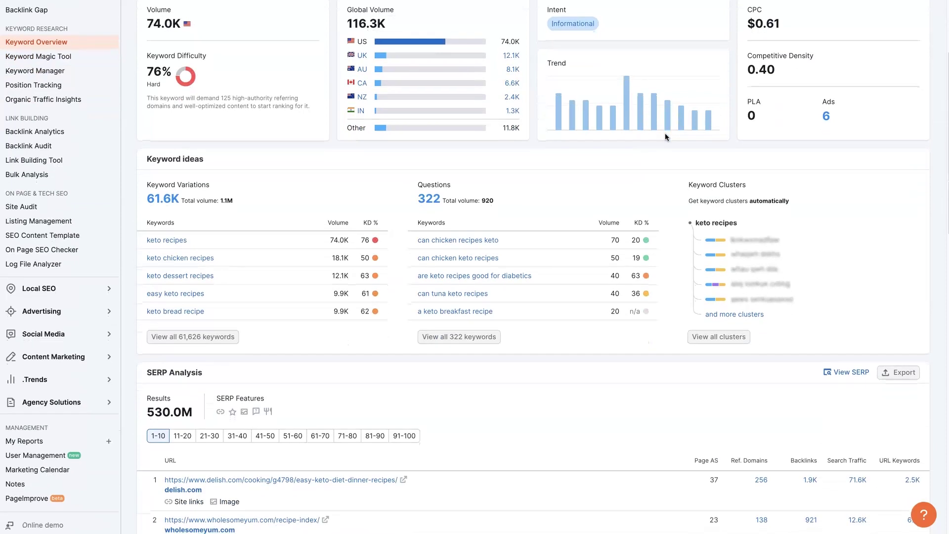
scroll(665, 136, down, 1)
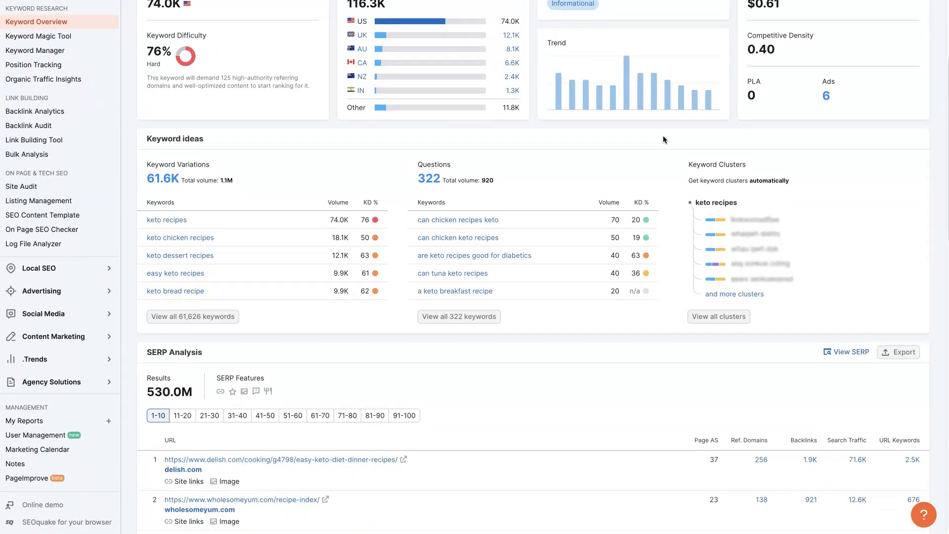
scroll(663, 136, up, 4)
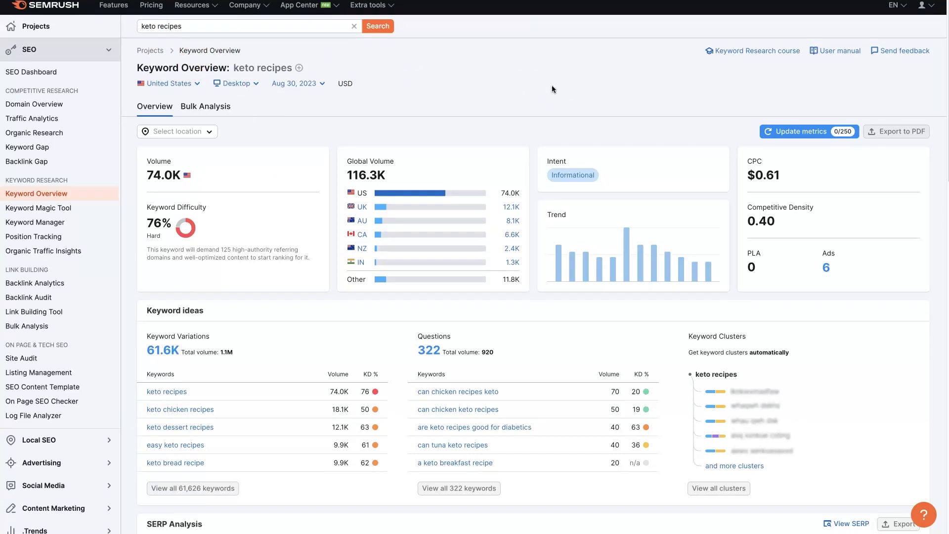
scroll(552, 85, down, 5)
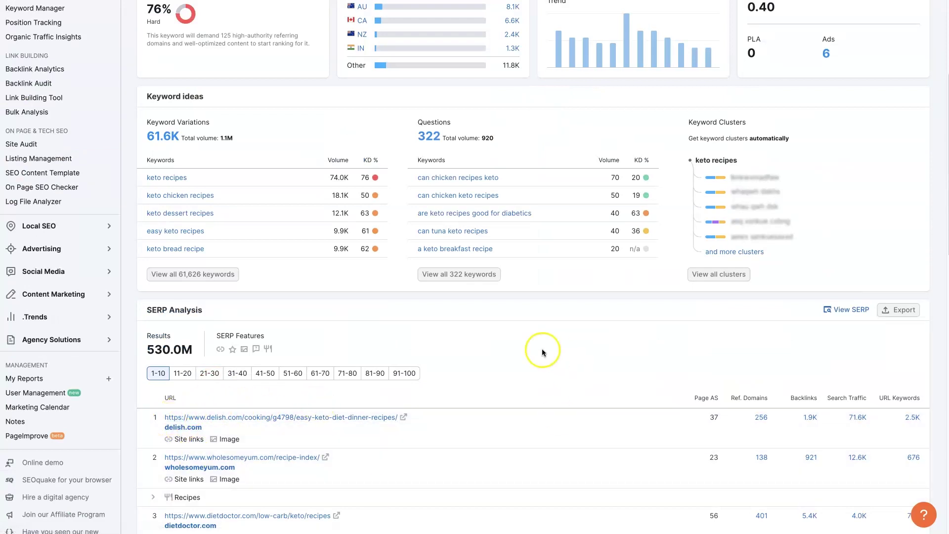
scroll(542, 348, up, 5)
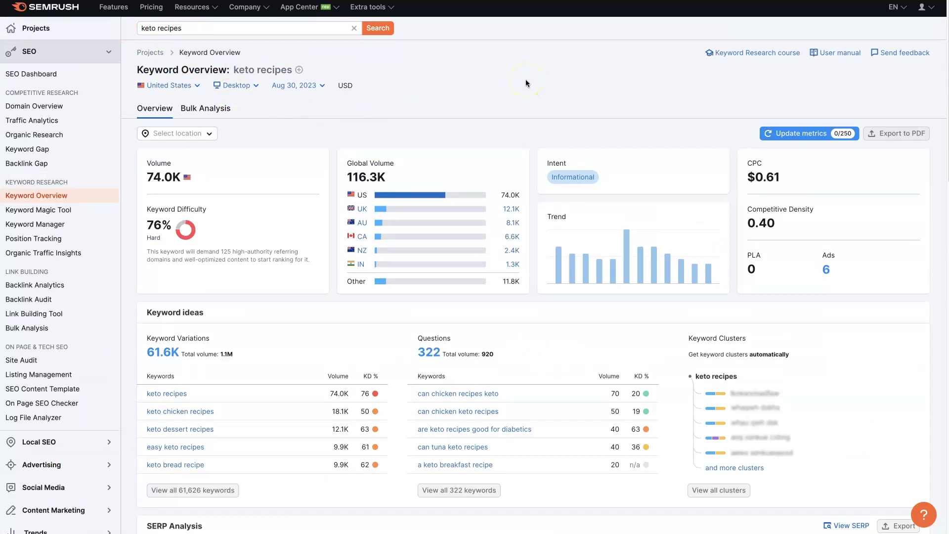
scroll(526, 81, down, 5)
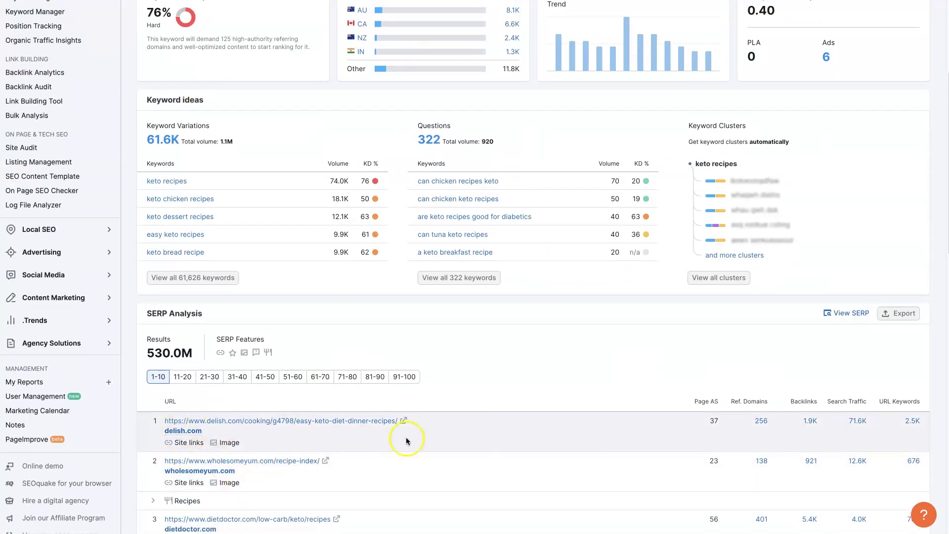
scroll(501, 428, up, 5)
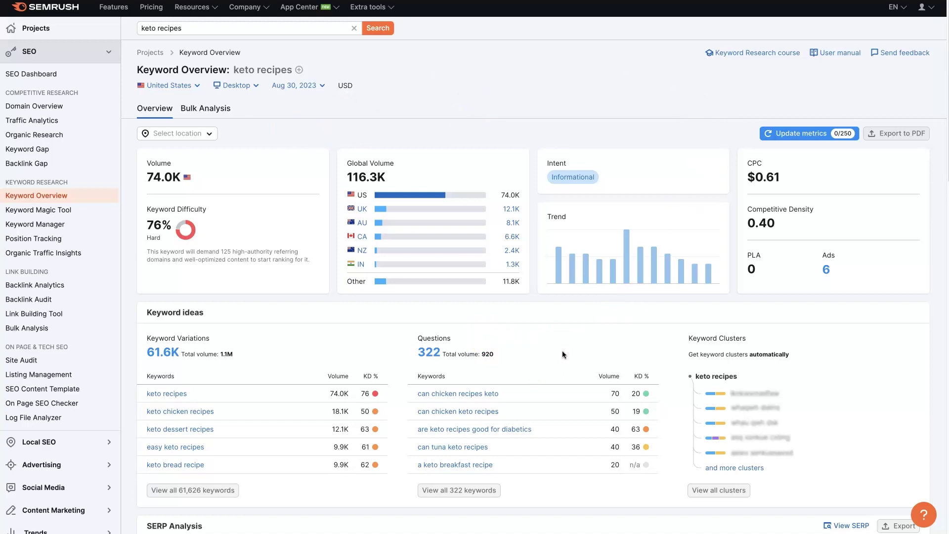
scroll(562, 351, down, 7)
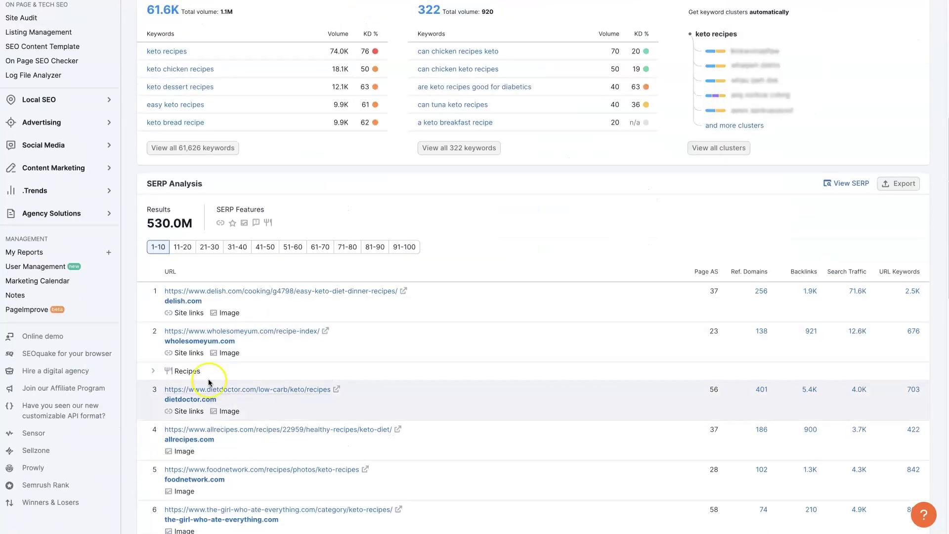
scroll(548, 327, up, 5)
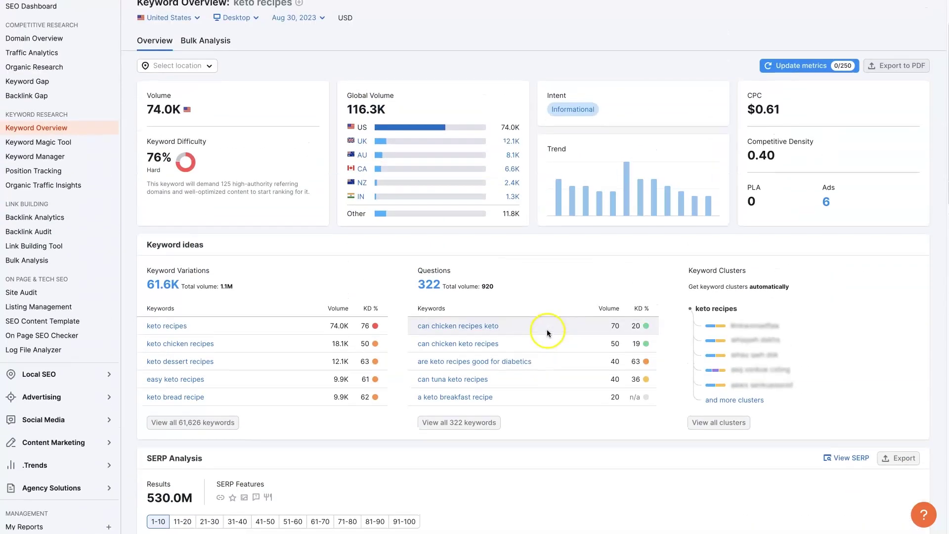
scroll(547, 329, up, 2)
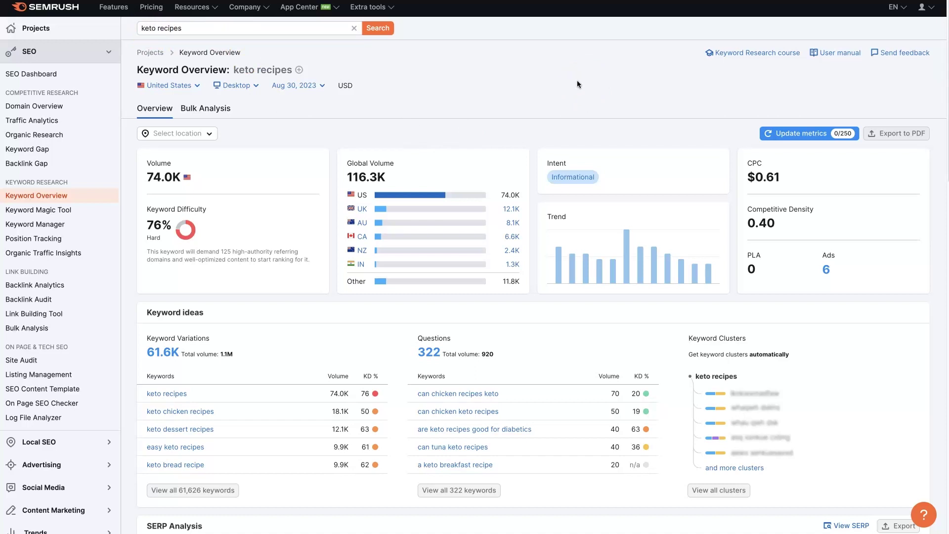
click(272, 89)
scroll(773, 307, down, 20)
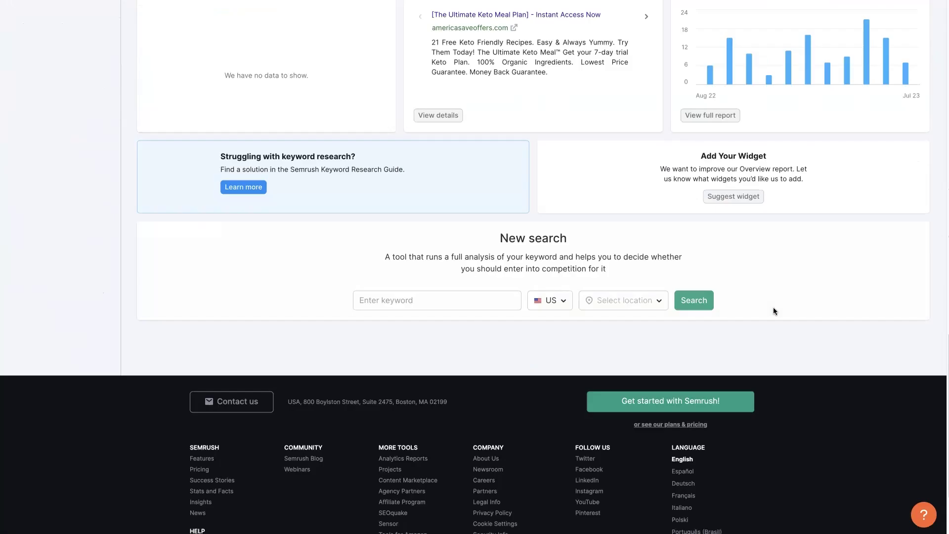
scroll(773, 307, up, 9)
scroll(773, 308, up, 11)
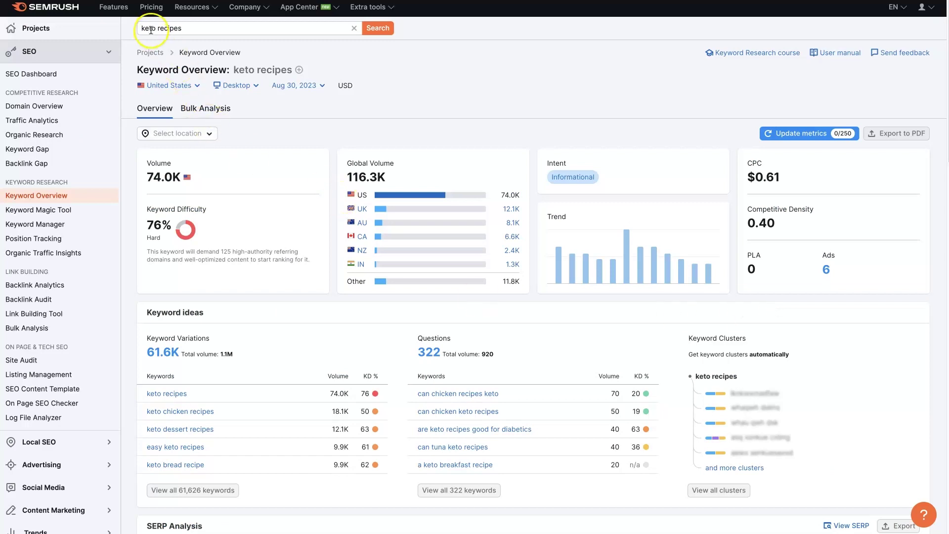
- Review the SERP Analysis results, singling out the top-ranked delish.com and the dietdoctor.com entries
scroll(494, 275, down, 7)
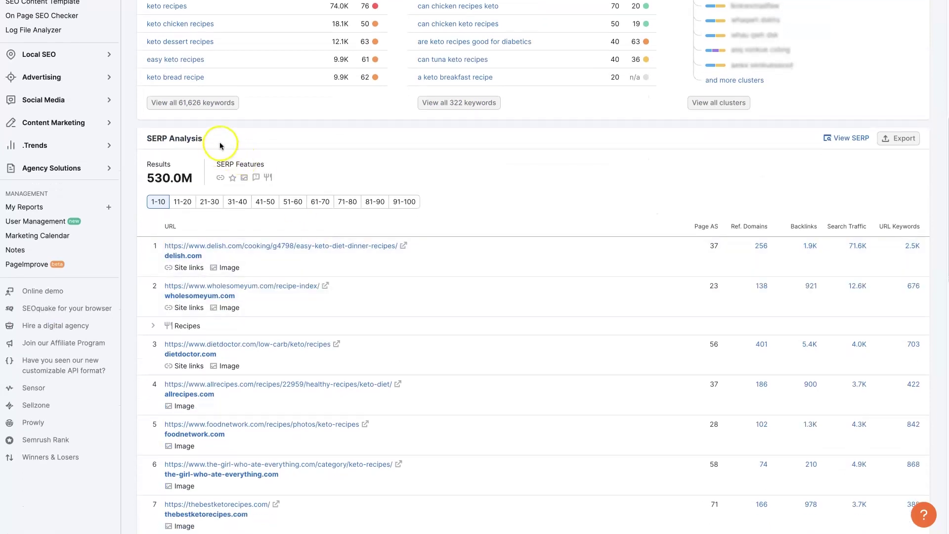
drag(221, 144, 145, 139)
click(303, 139)
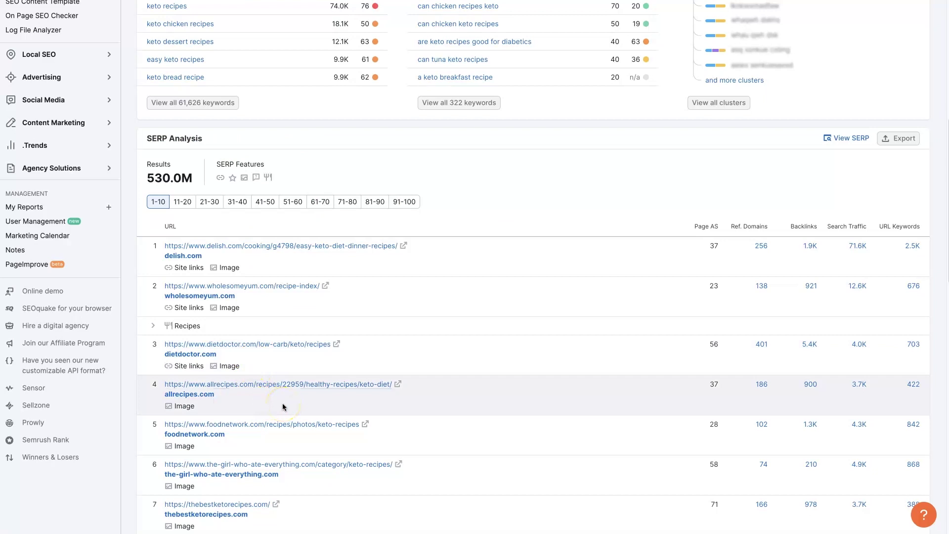
click(192, 262)
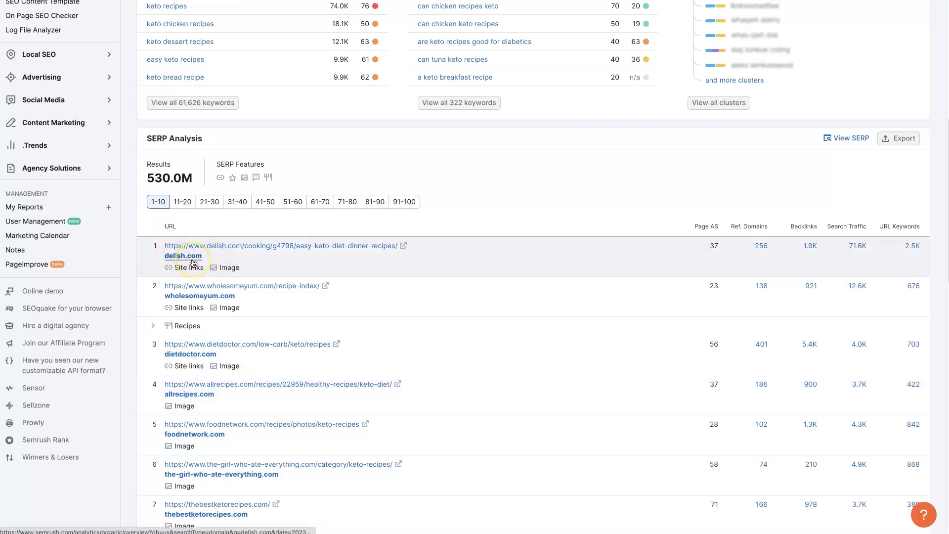
click(188, 362)
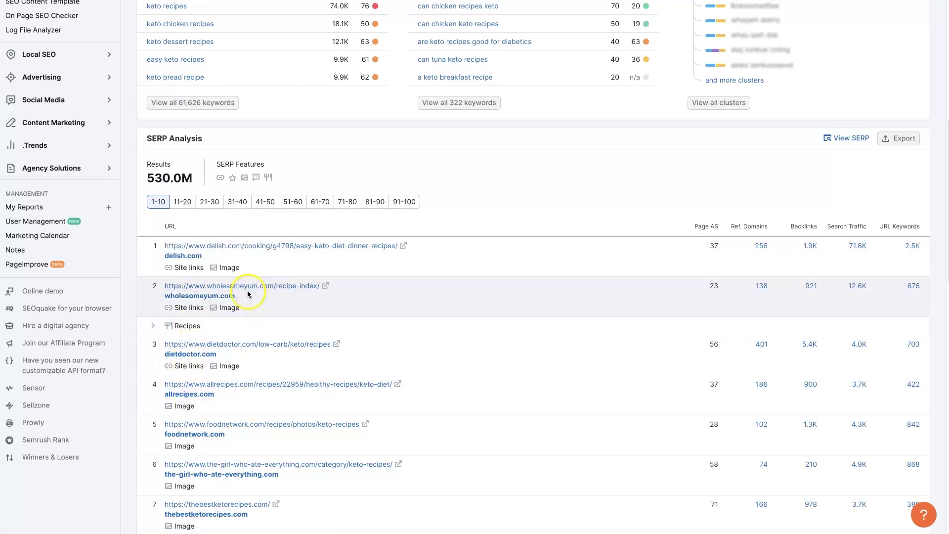
- Copy the delish.com domain name from the first SERP Analysis row
double_click(194, 255)
right_click(193, 256)
click(228, 335)
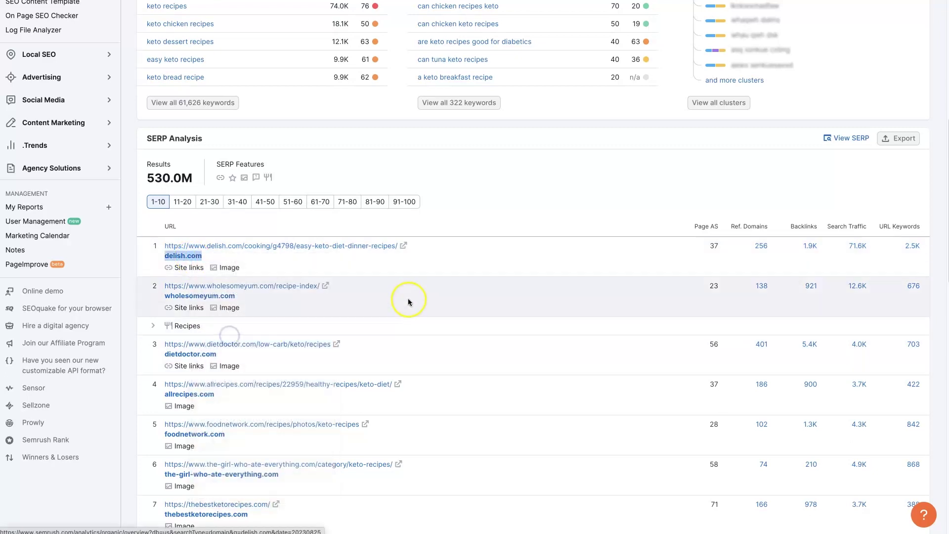
scroll(407, 297, up, 8)
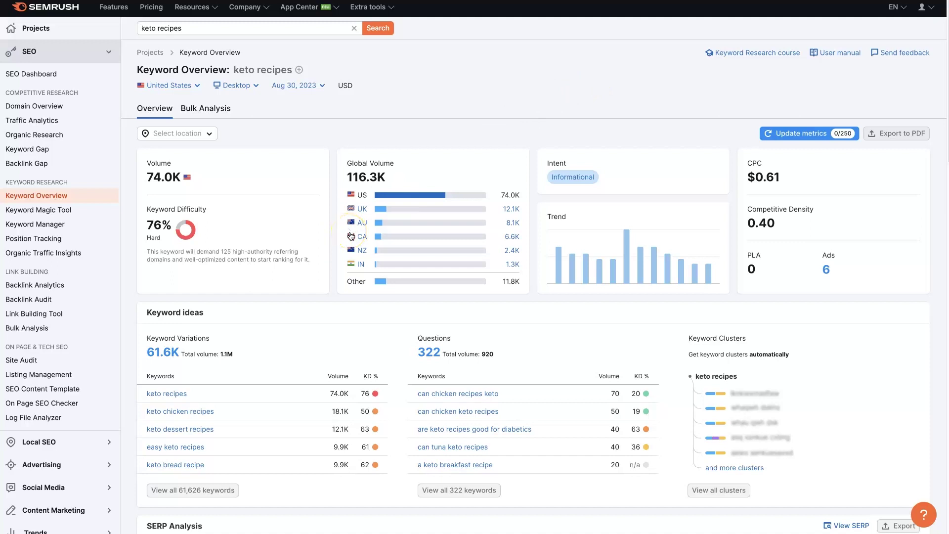
- Run a Keyword Gap comparison of delish.com against wholesomeyum.com (2.2M vs 538.3K keywords)
click(35, 153)
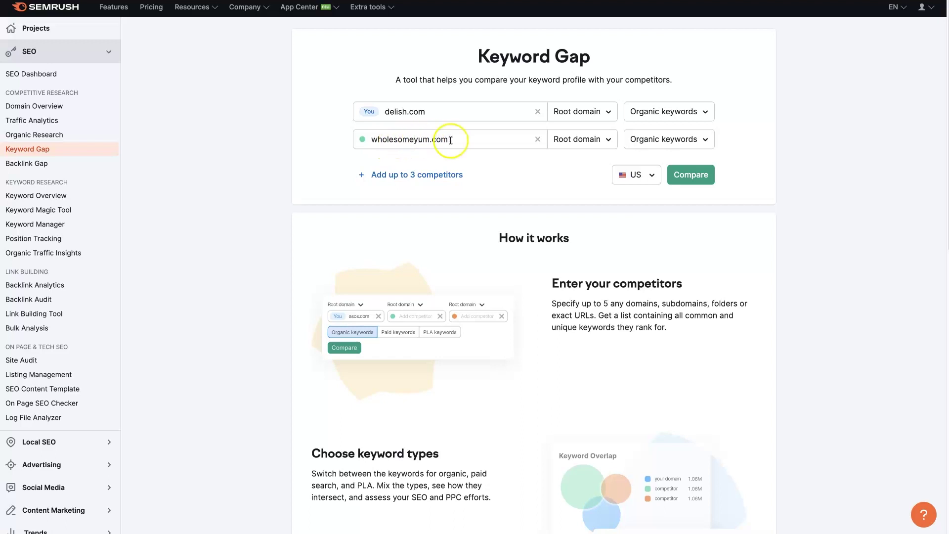
click(686, 184)
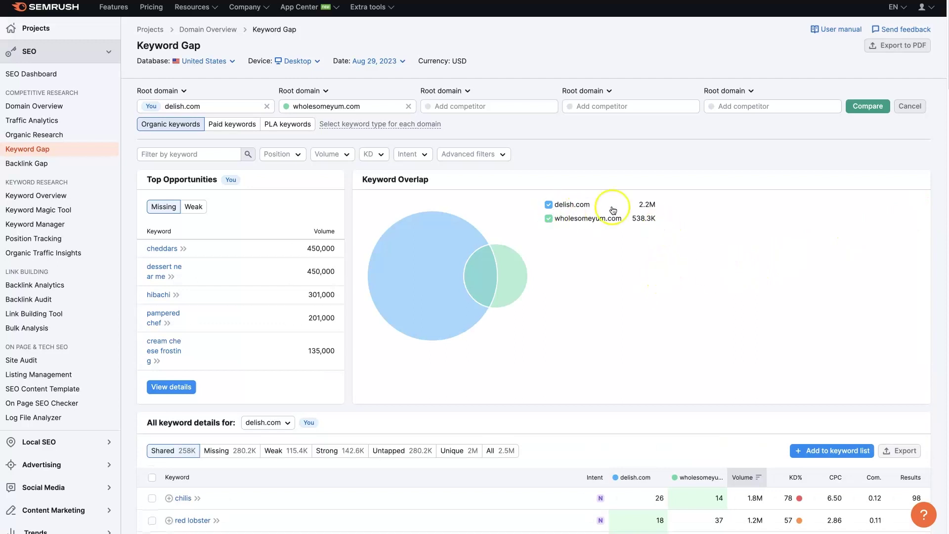
drag(639, 206, 662, 208)
drag(657, 218, 632, 220)
click(661, 219)
scroll(647, 231, down, 6)
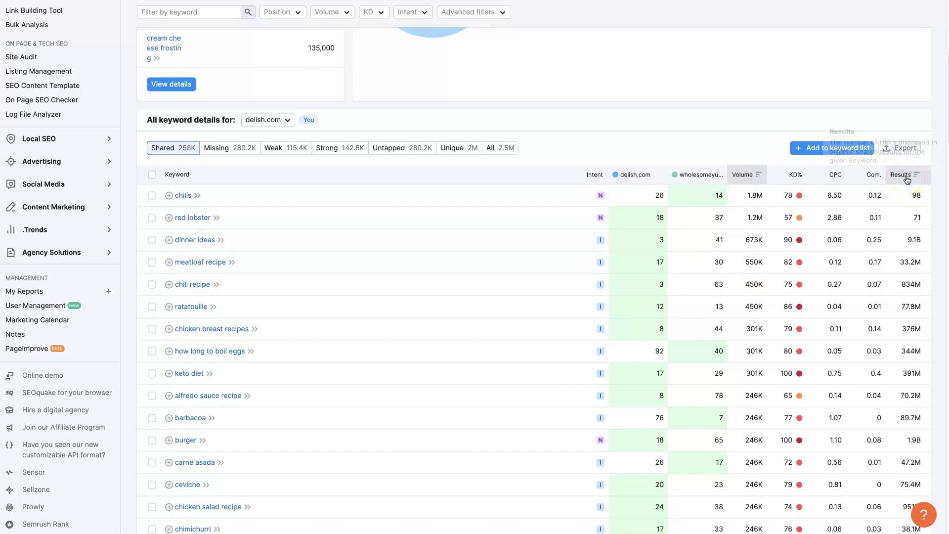
mouse_move(903, 180)
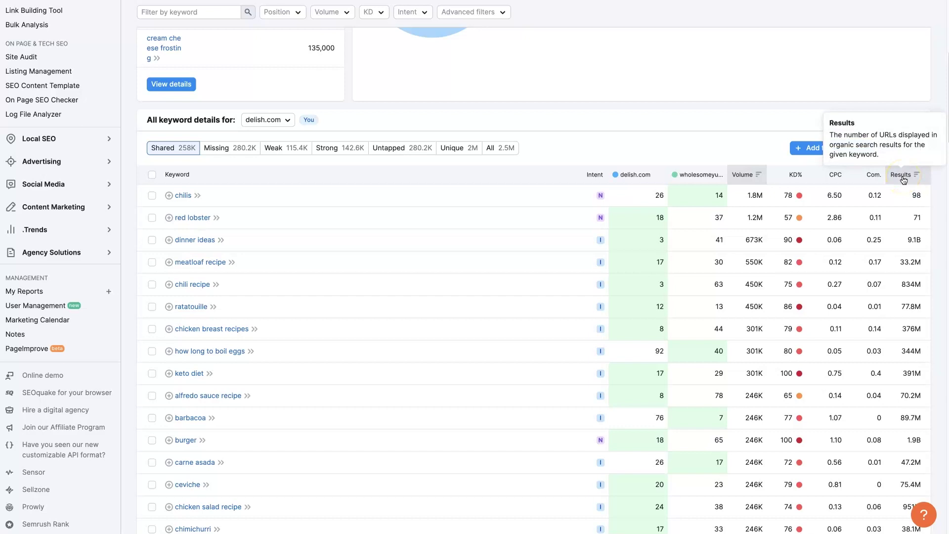
mouse_move(749, 179)
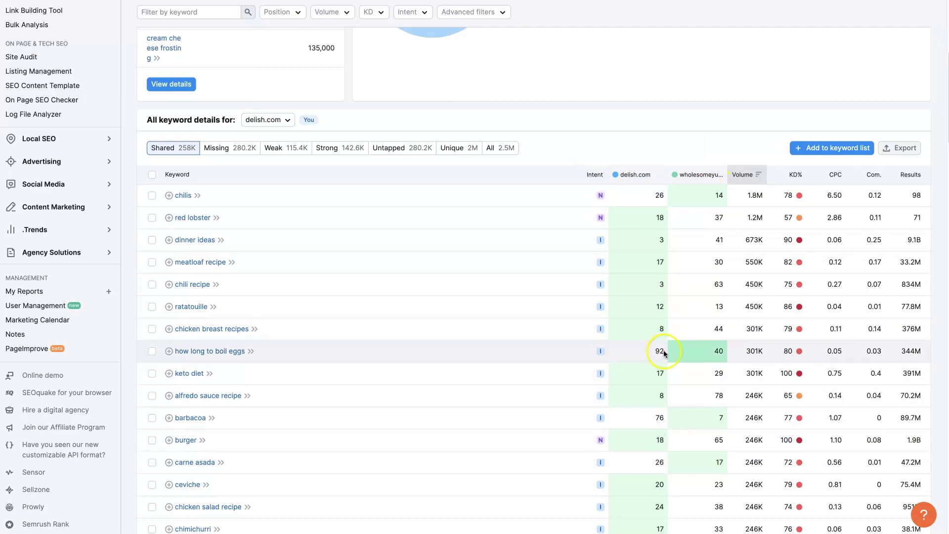
scroll(664, 351, down, 1)
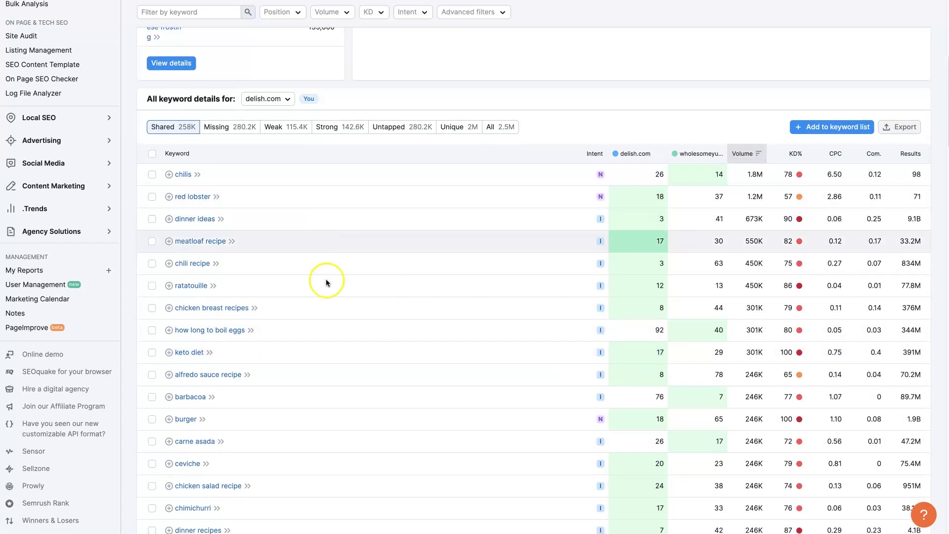
scroll(324, 346, down, 4)
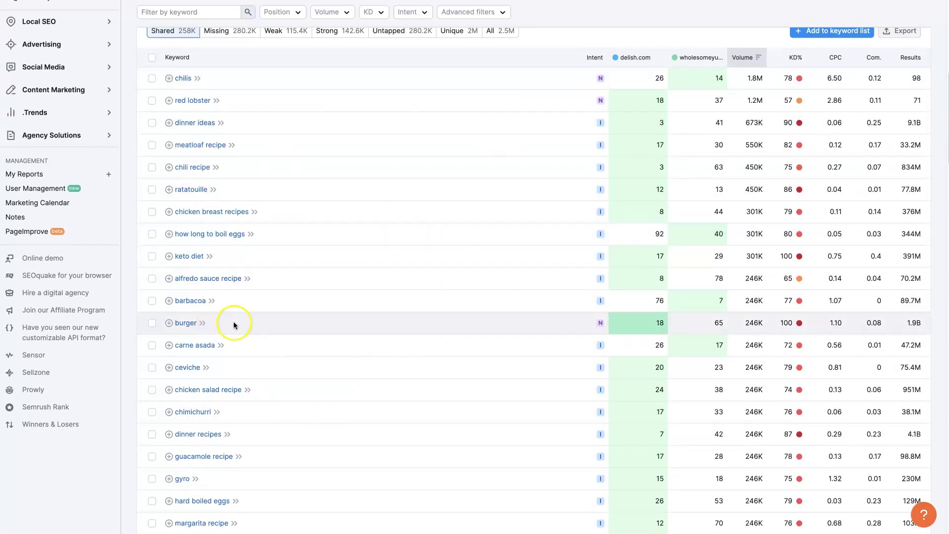
scroll(322, 300, up, 17)
click(202, 154)
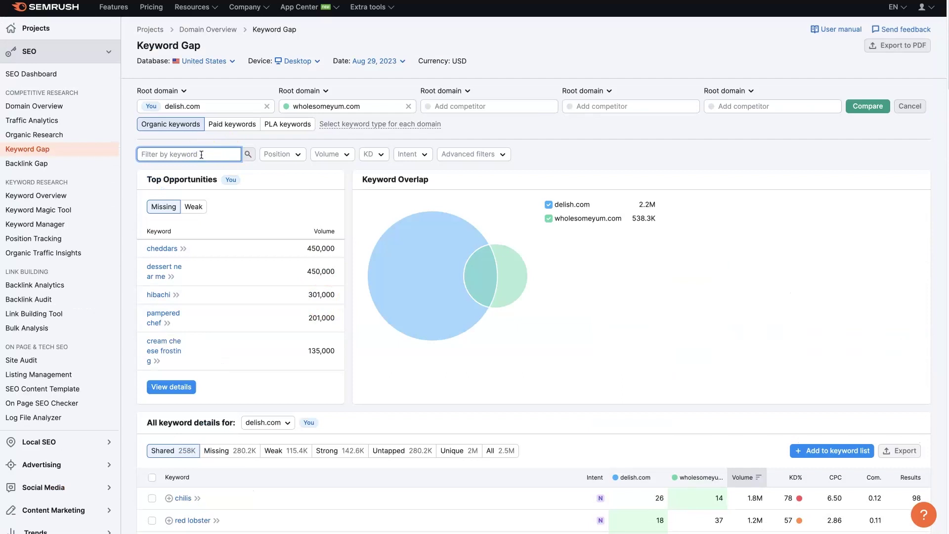
- Filter the Keyword Gap by 'keto' and view the keyword table with 15.6K shared keywords
text(keto)
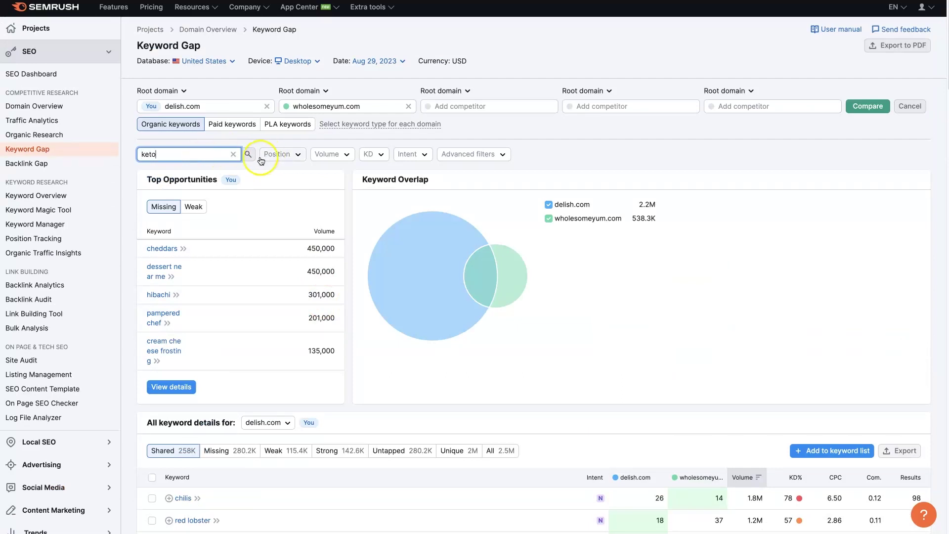
click(248, 154)
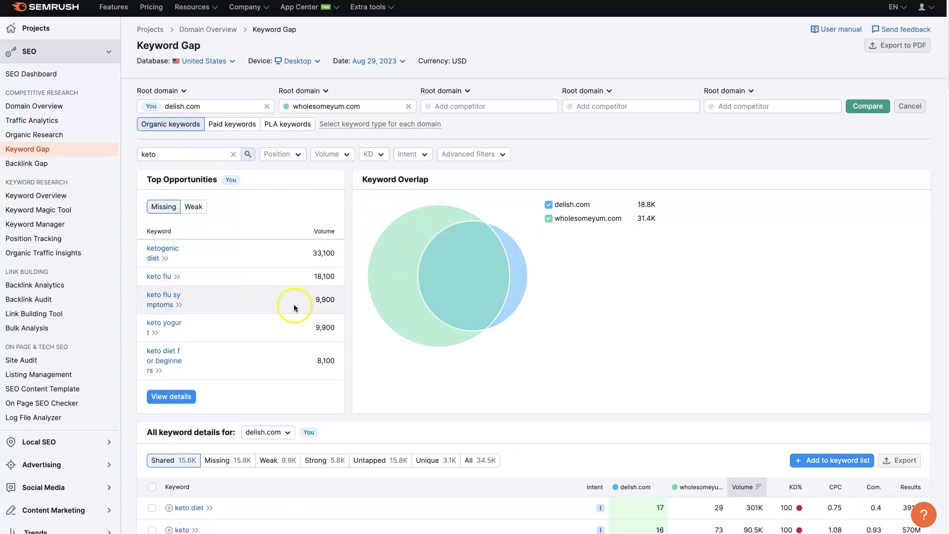
scroll(299, 311, down, 1)
scroll(302, 319, down, 4)
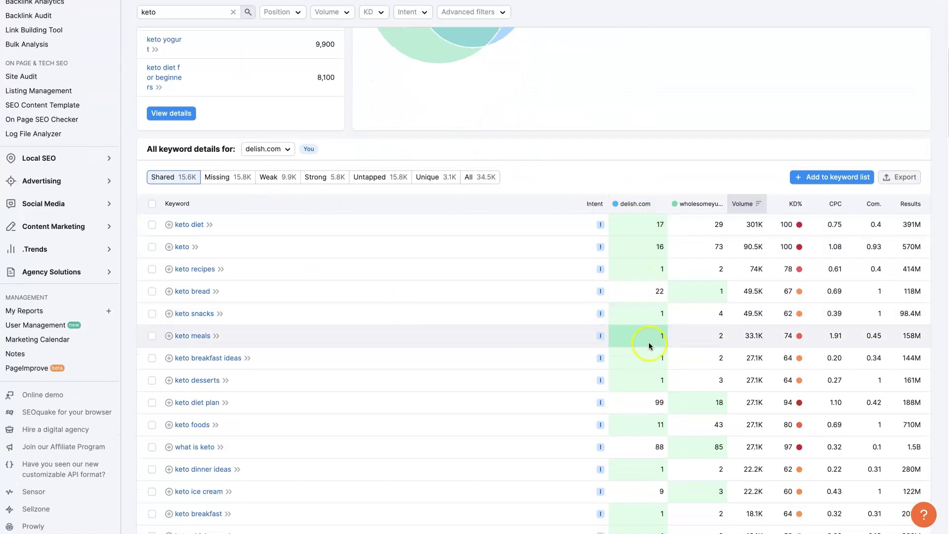
scroll(649, 343, down, 1)
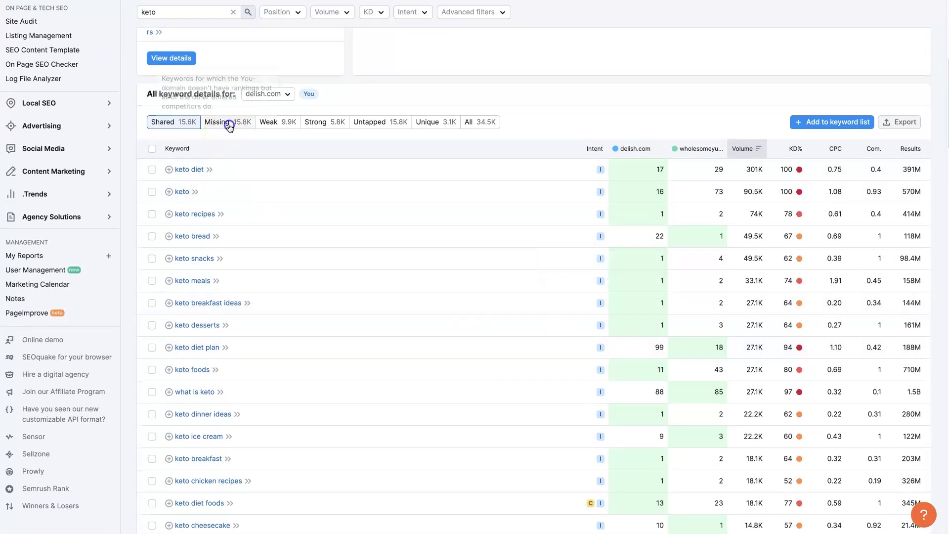
- List the 15.8K keto keywords delish.com is missing, led by ketogenic diet and keto flu
click(230, 127)
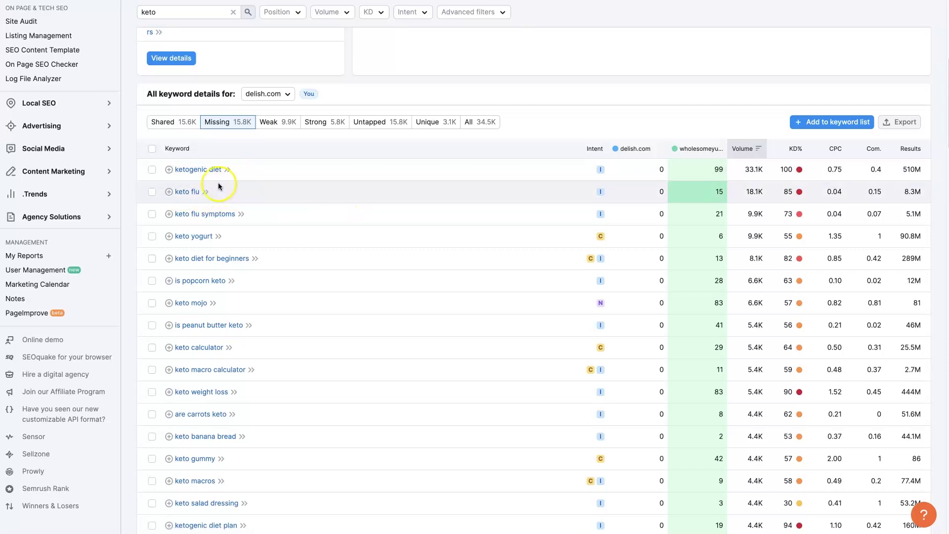
click(228, 214)
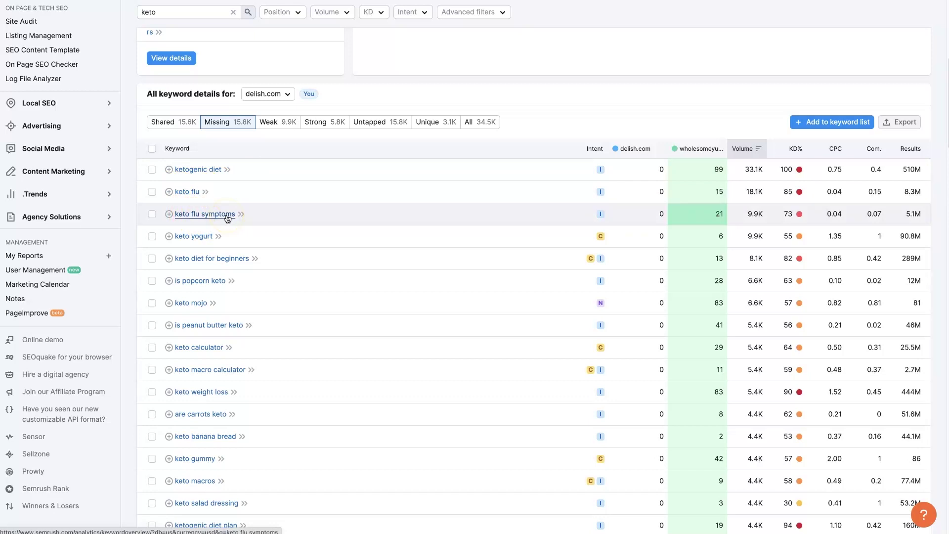
- Check the keto flu and keto flu symptoms keywords in the Missing table
click(151, 192)
click(152, 215)
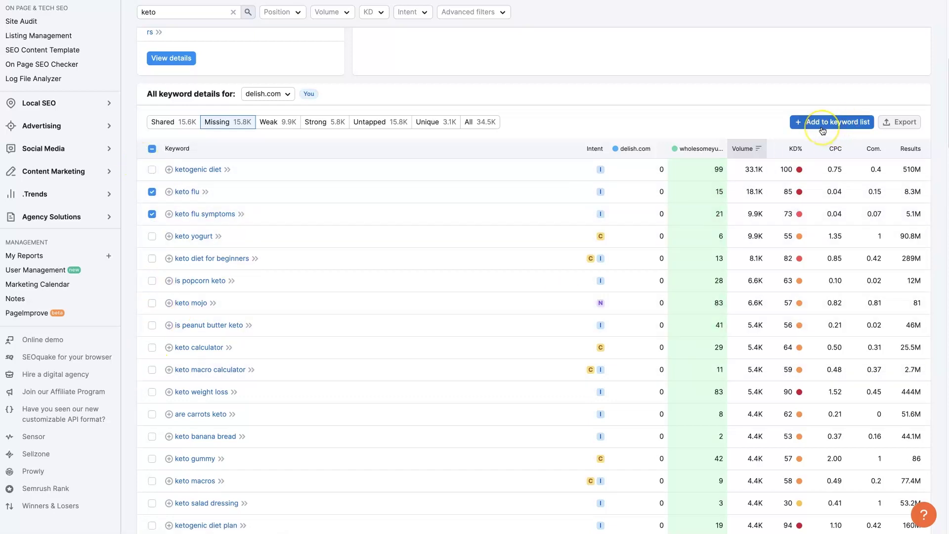
click(839, 127)
scroll(366, 211, up, 7)
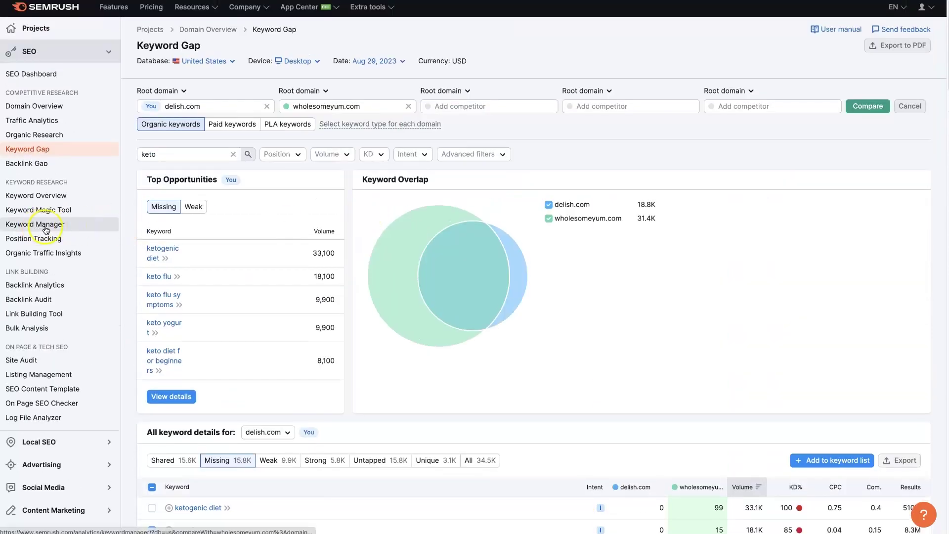
scroll(667, 267, down, 5)
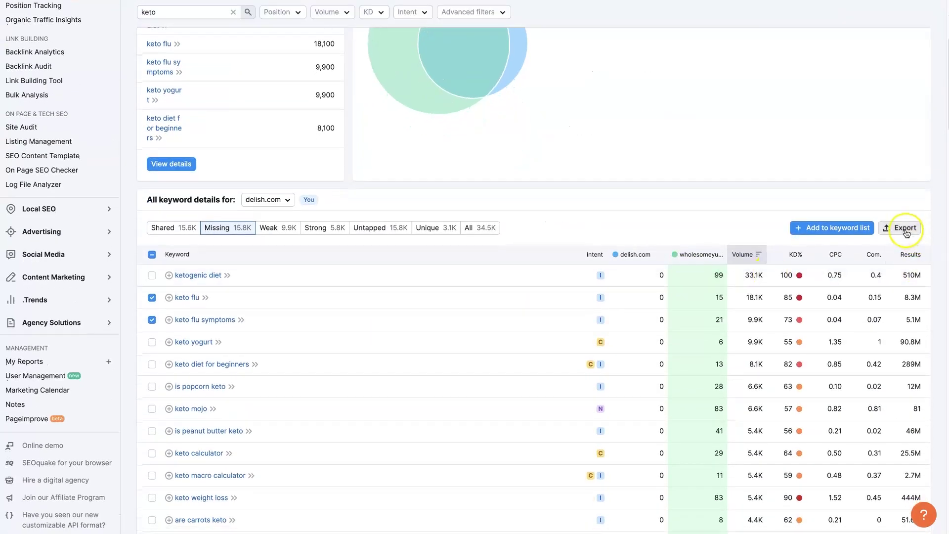
- Set the export to the 2 selected keywords only, then close the export options
click(906, 237)
click(779, 281)
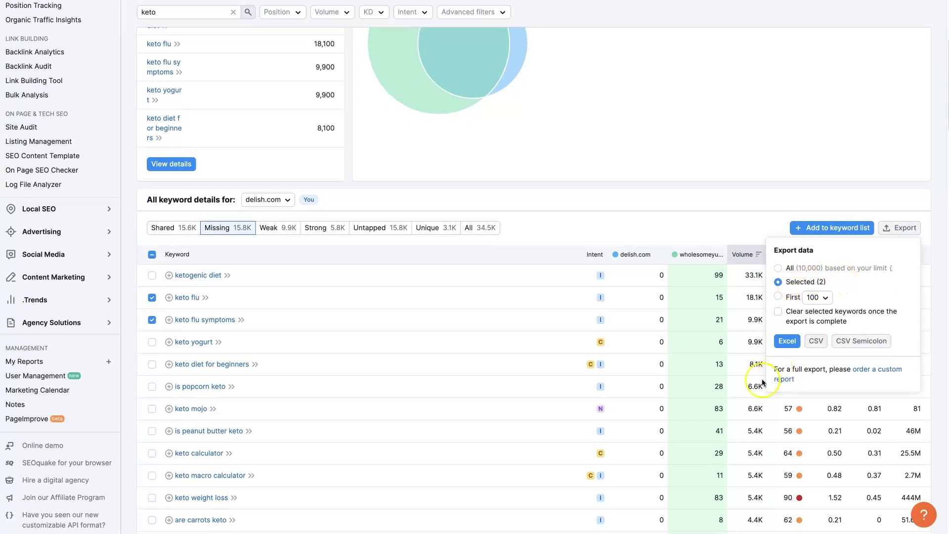
click(733, 209)
scroll(316, 290, down, 2)
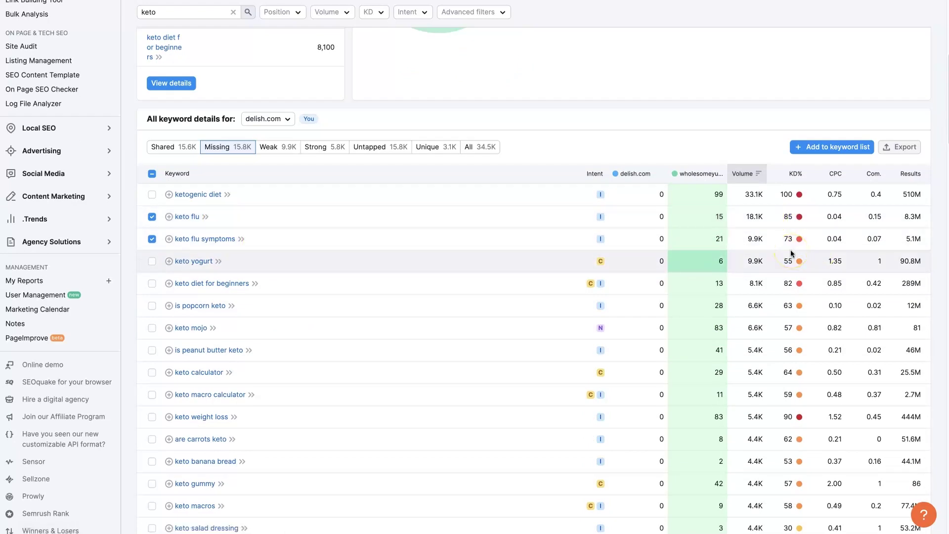
- Open the keto flu Keyword Overview (18.1K volume, 85% KD) and review its SERP results led by harvard.edu
click(757, 245)
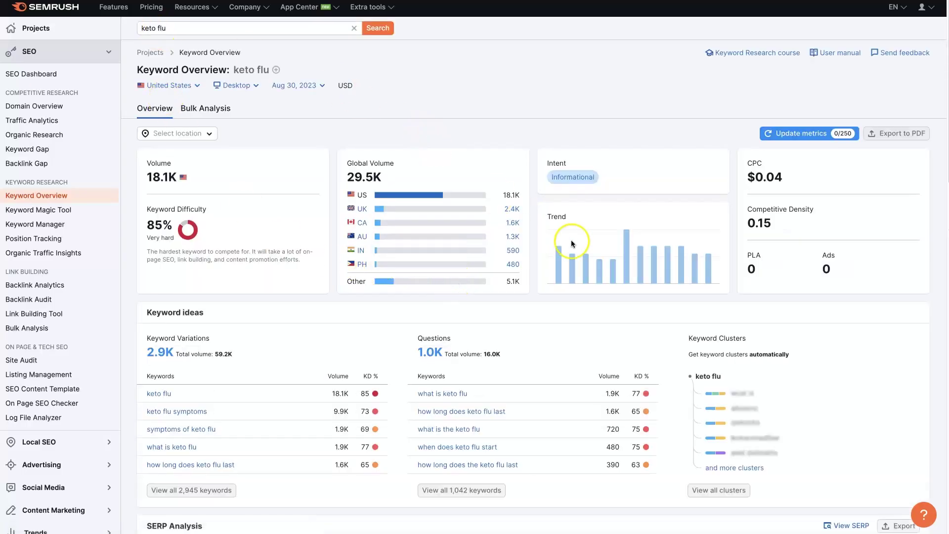
scroll(574, 241, down, 6)
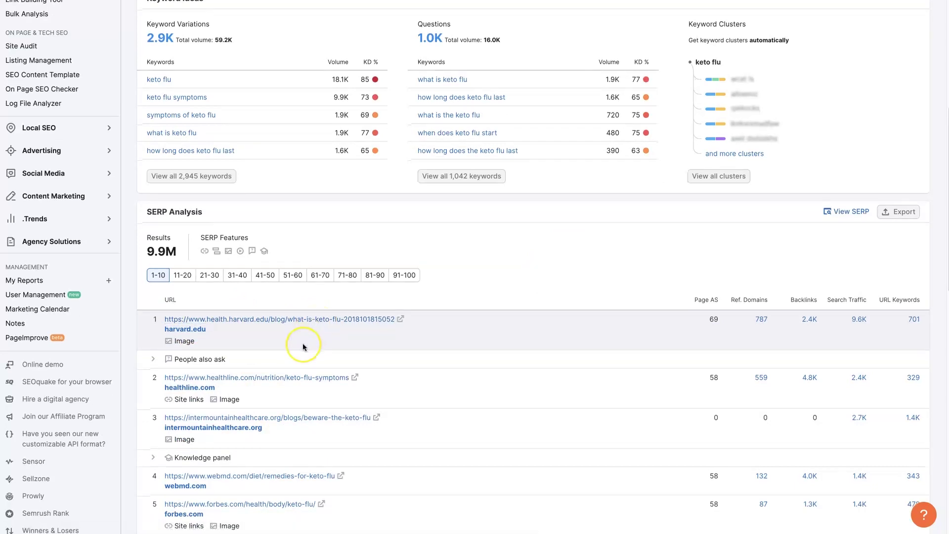
scroll(303, 344, down, 1)
scroll(303, 347, down, 2)
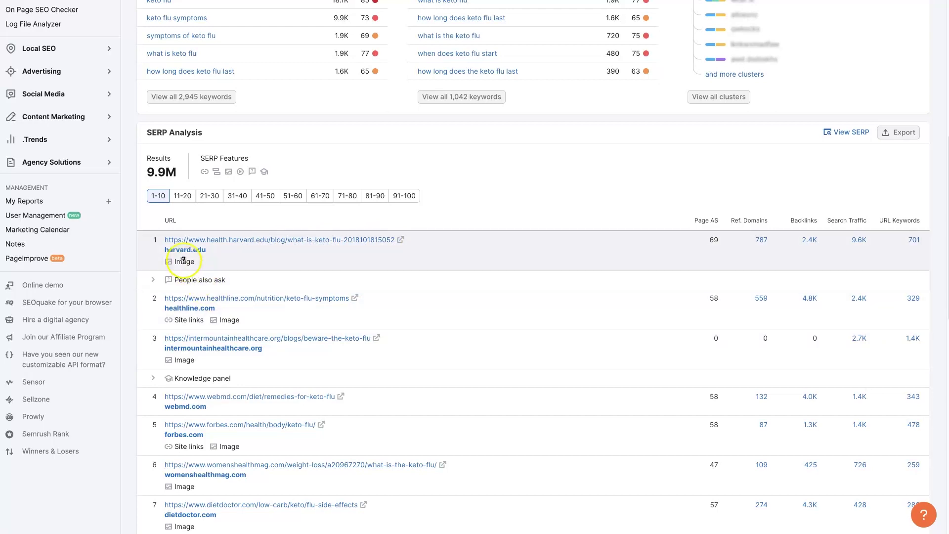
mouse_move(188, 288)
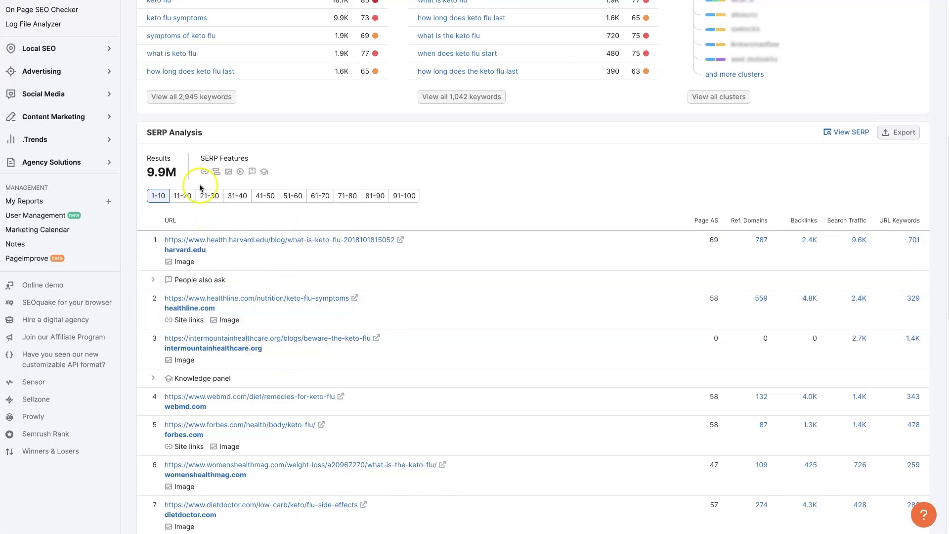
scroll(271, 201, up, 8)
mouse_move(404, 225)
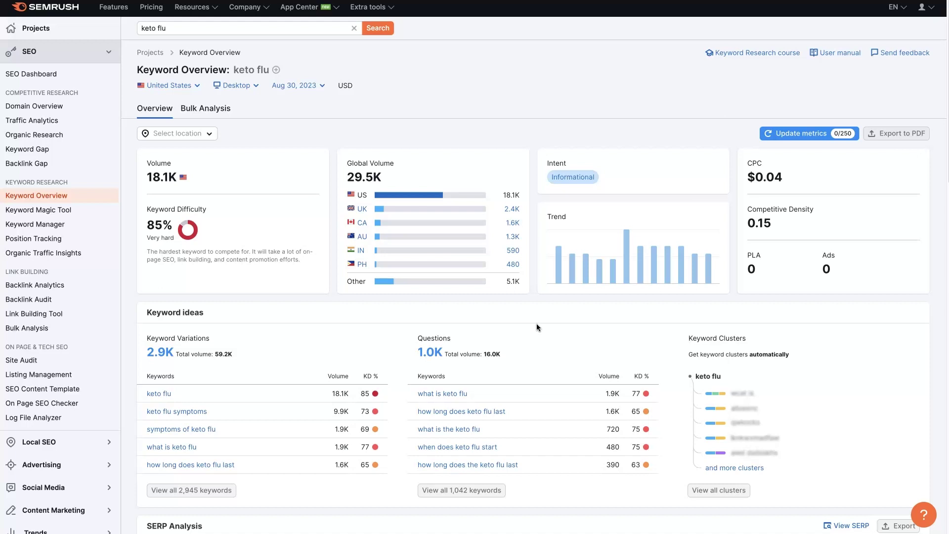
scroll(536, 323, down, 7)
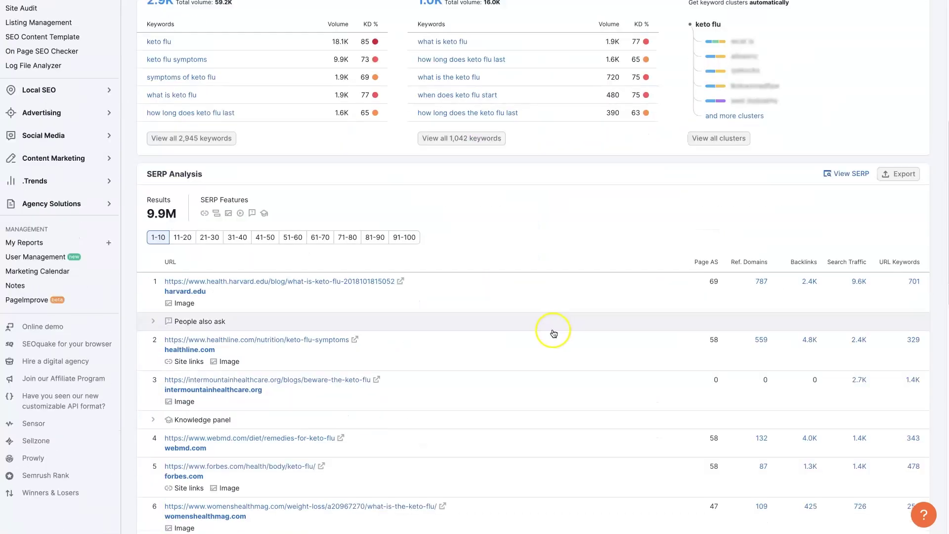
scroll(505, 335, down, 3)
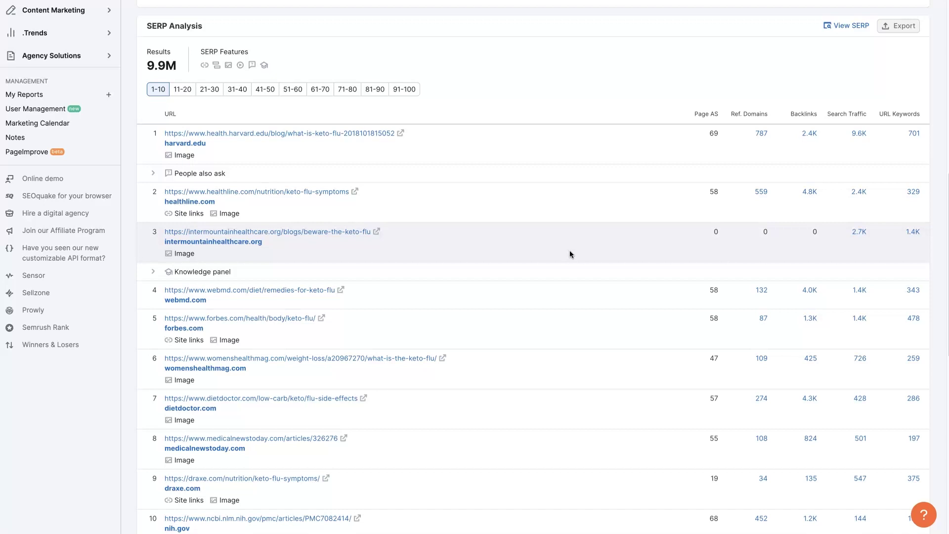
scroll(575, 251, up, 5)
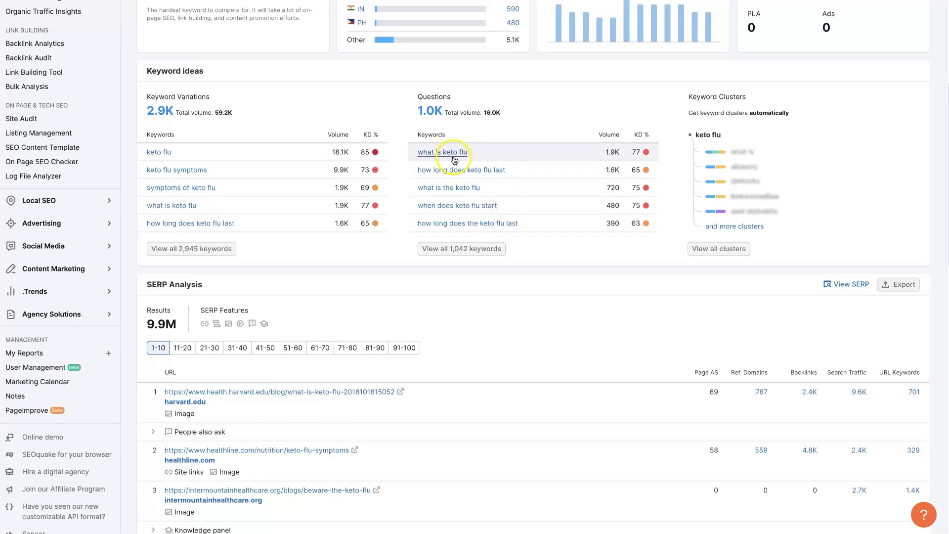
scroll(517, 210, up, 5)
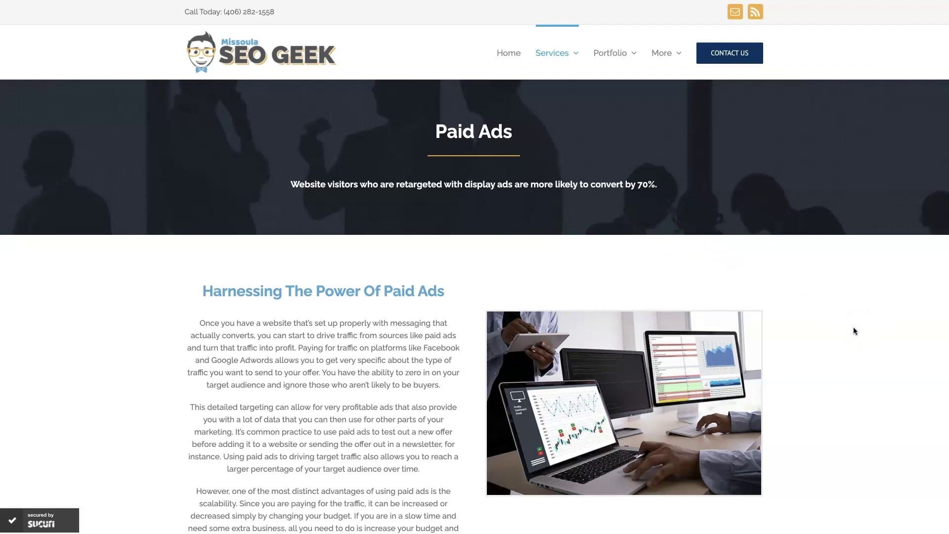
scroll(842, 369, down, 15)
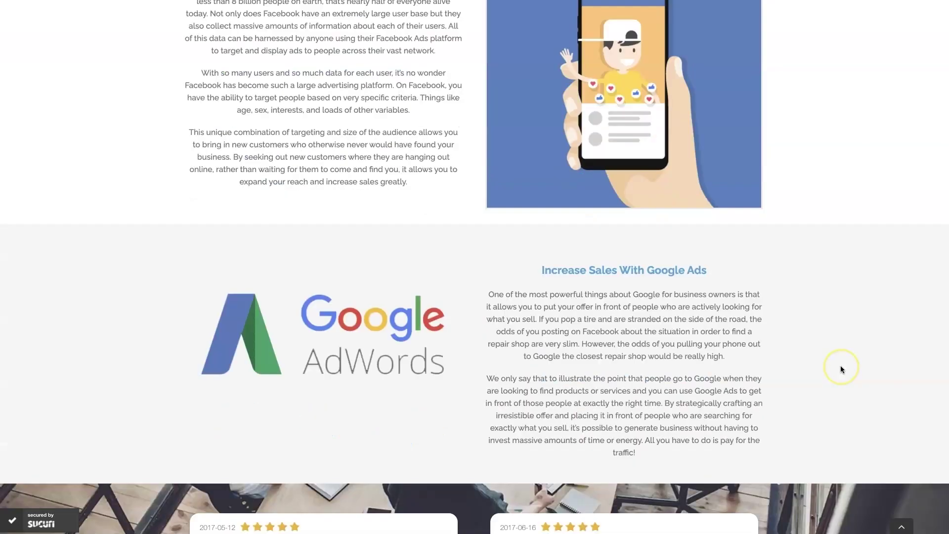
scroll(842, 369, down, 4)
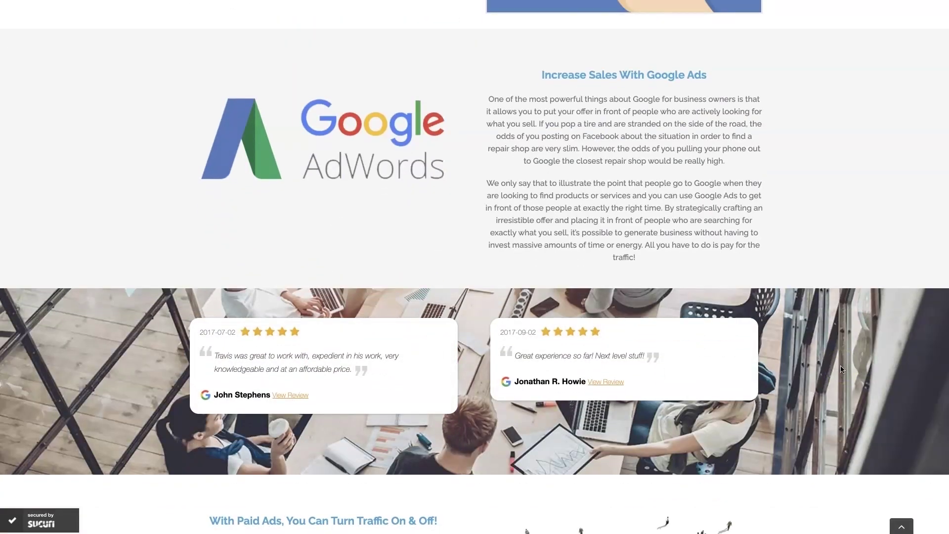
scroll(842, 370, up, 1)
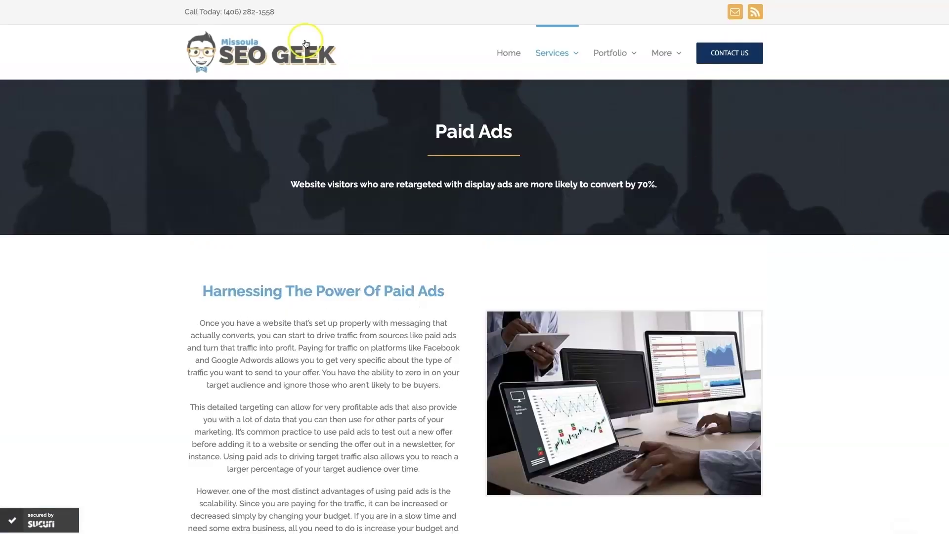
click(339, 57)
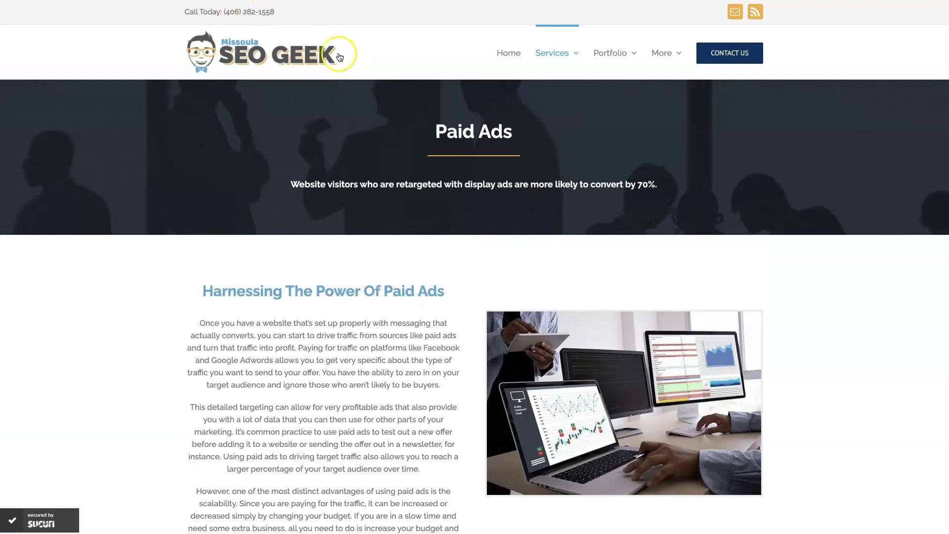